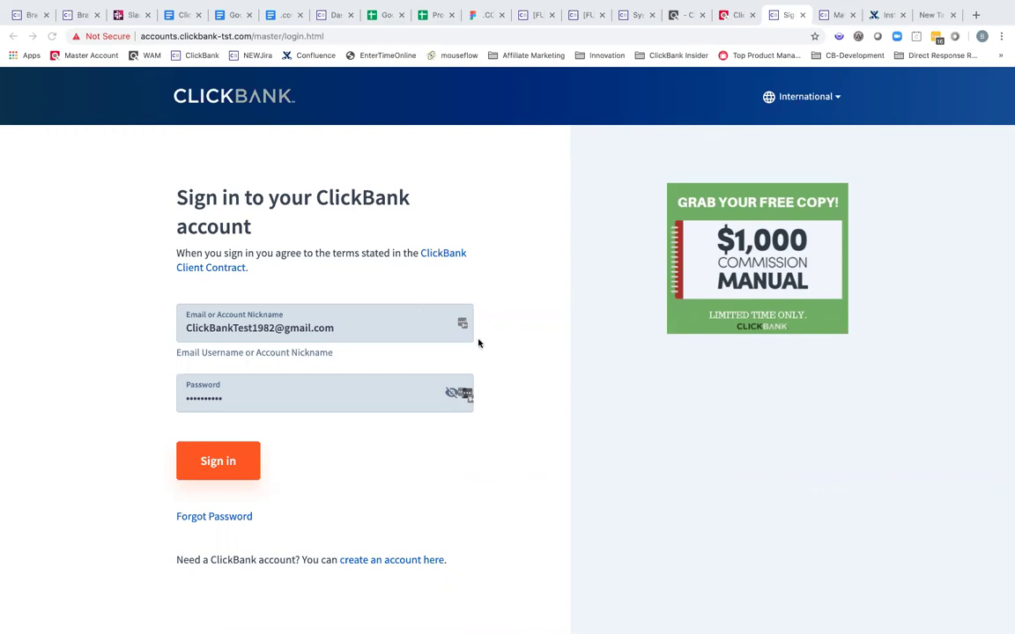
- Enter the account email and password and sign in to the ClickBank clerk account
key(super+Tab)
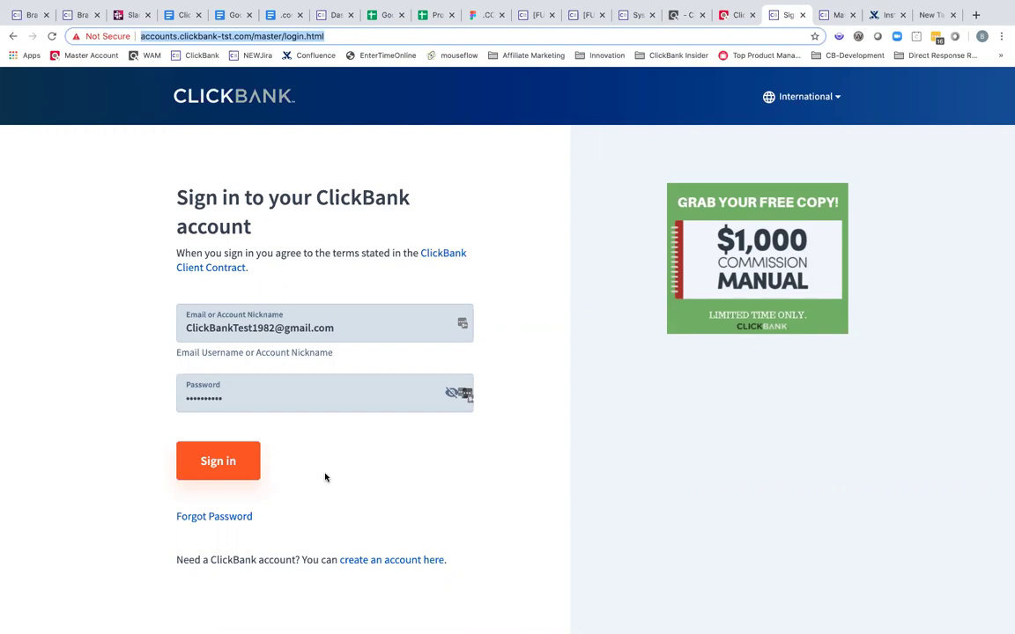
click(374, 326)
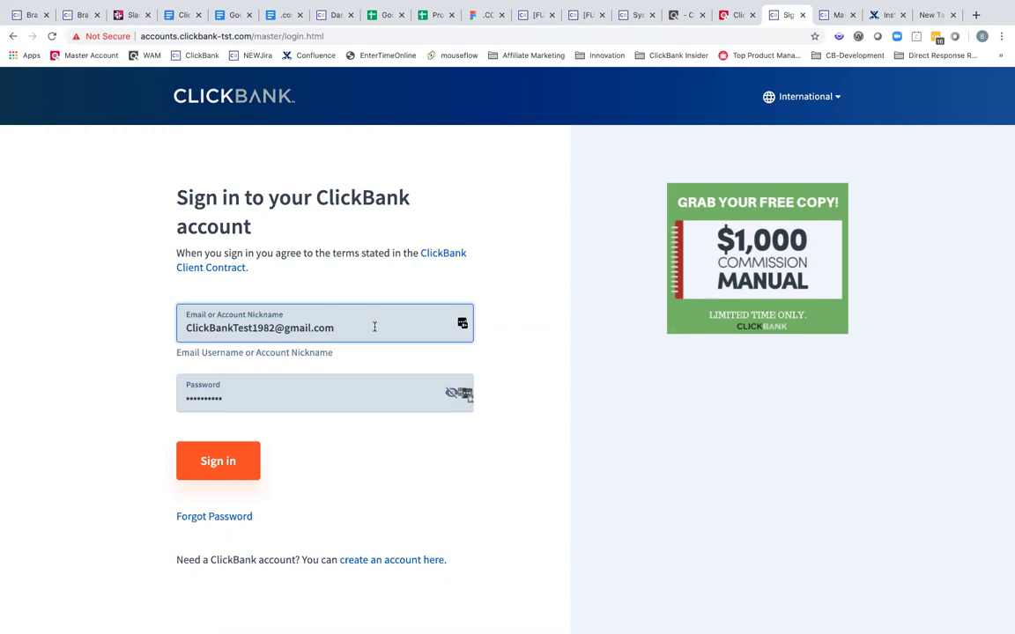
click(280, 396)
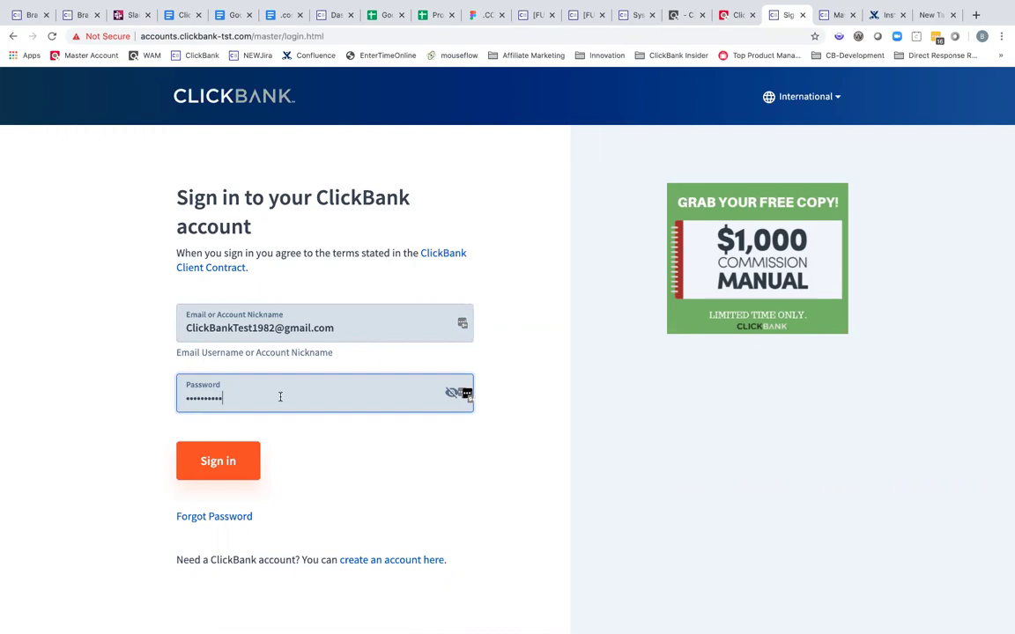
click(282, 334)
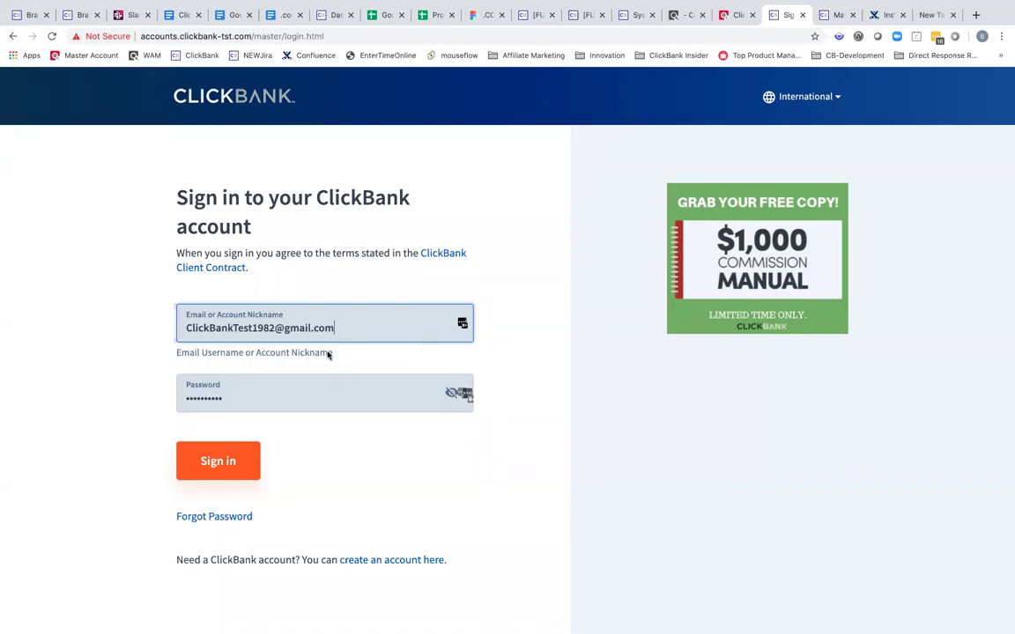
click(270, 388)
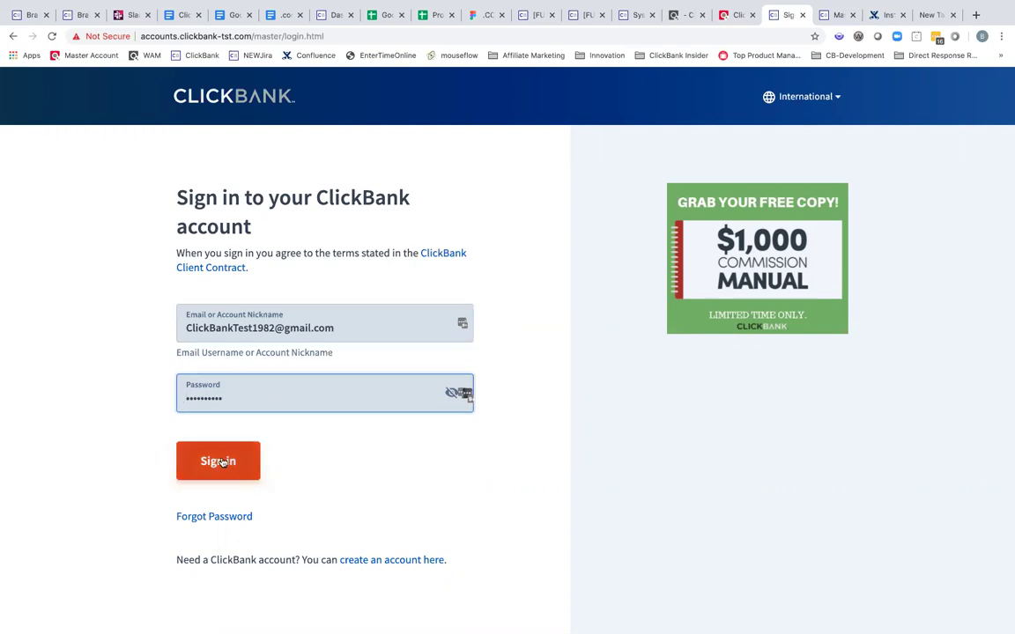
click(223, 462)
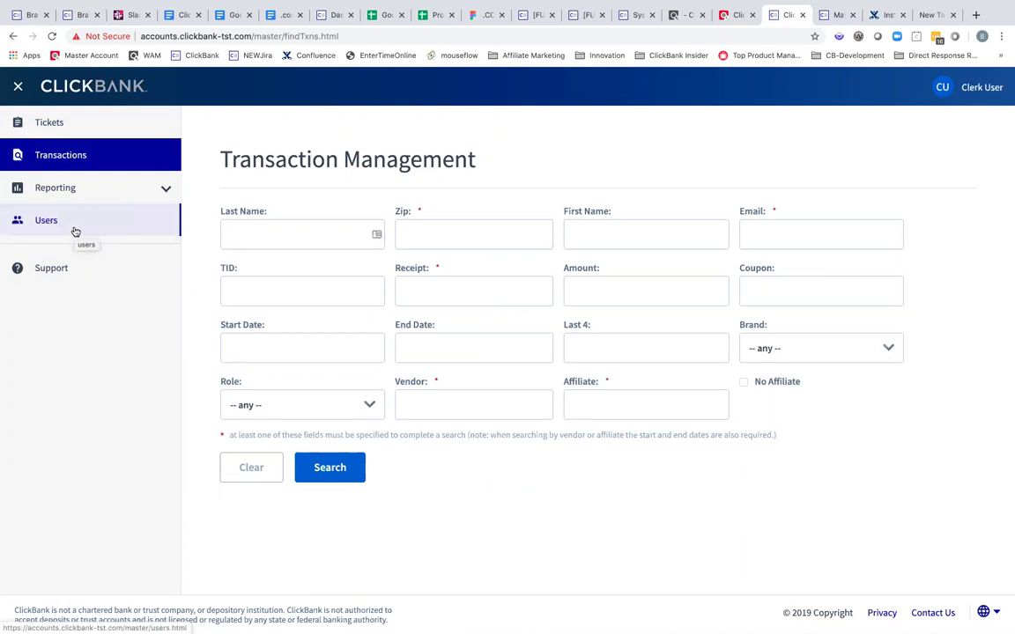
- Open Ticket Management and browse its Tech Support, Open/Reopened search results
click(91, 125)
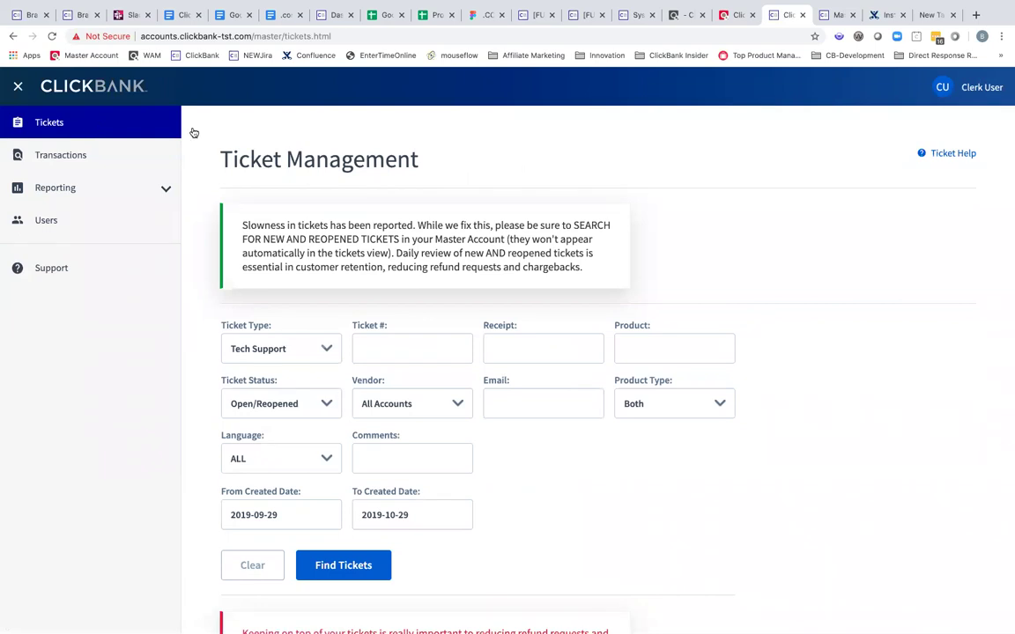
scroll(847, 357, down, 2)
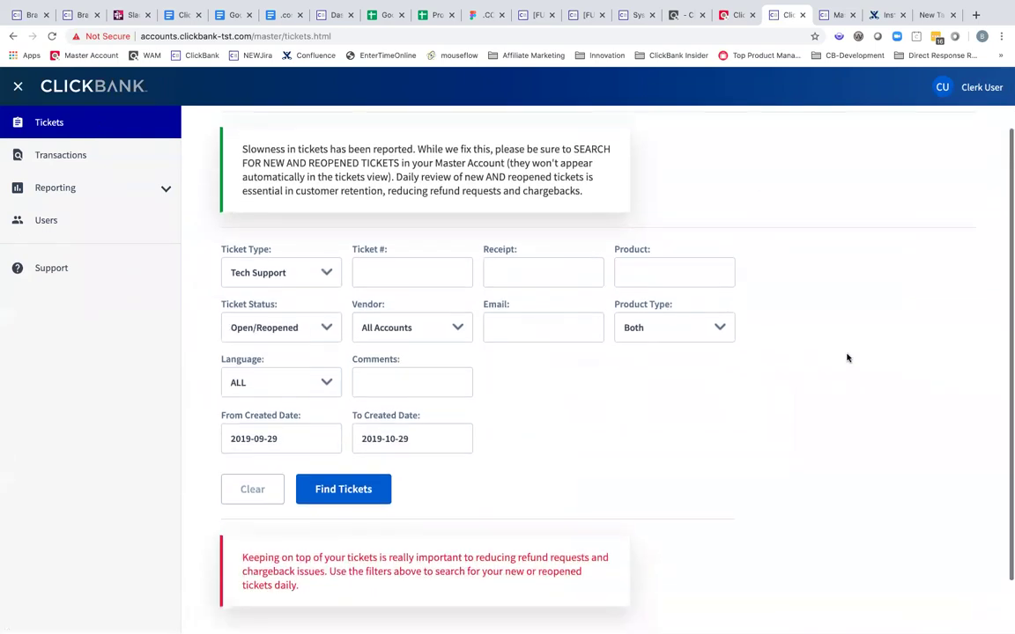
scroll(847, 358, down, 2)
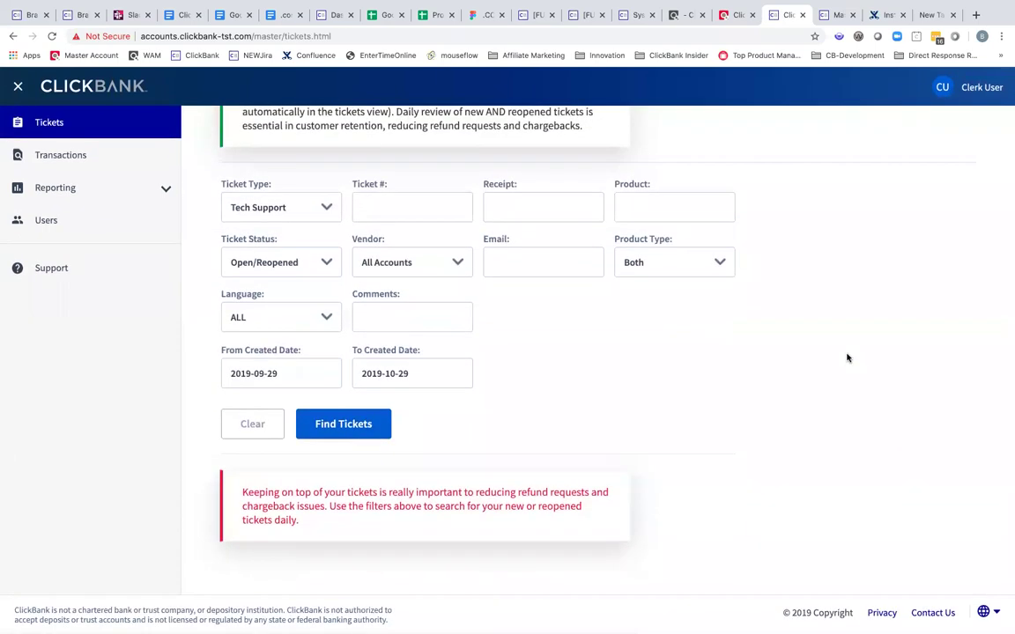
scroll(847, 357, up, 4)
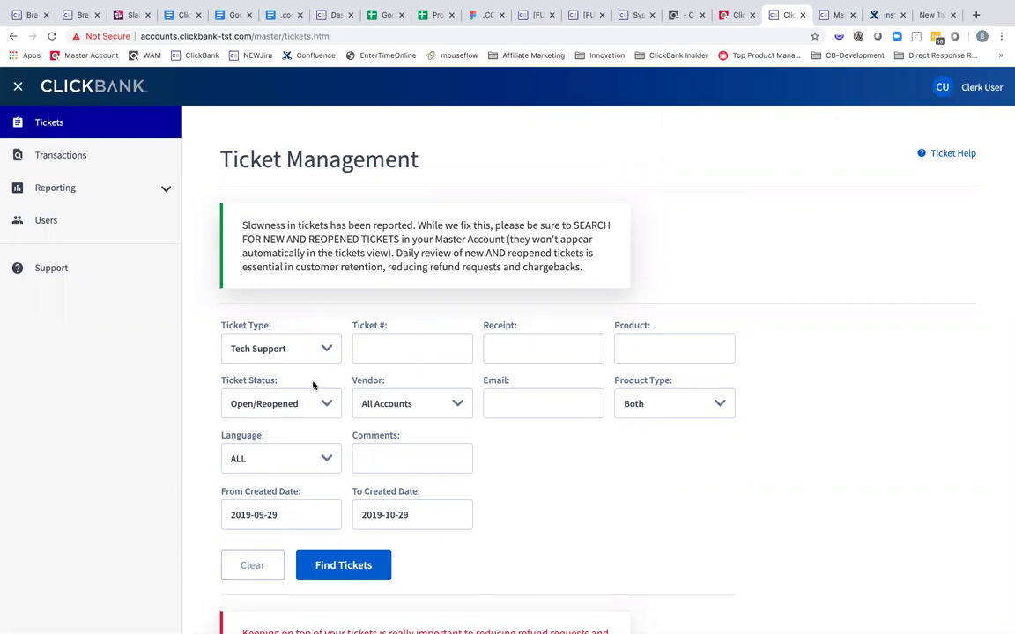
- Search Transaction Management by the customer's email address
click(118, 159)
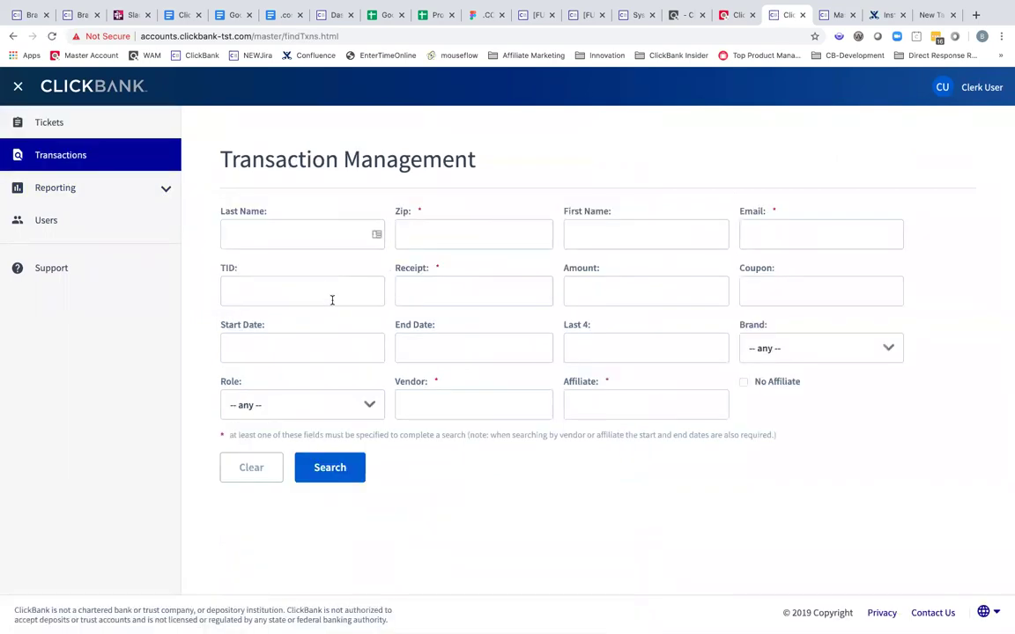
click(779, 240)
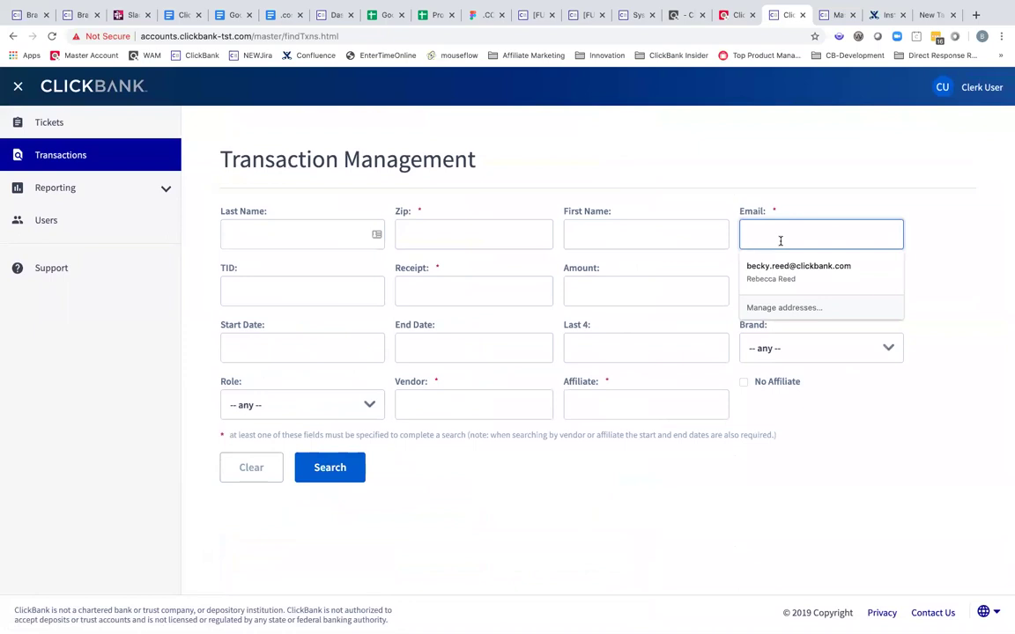
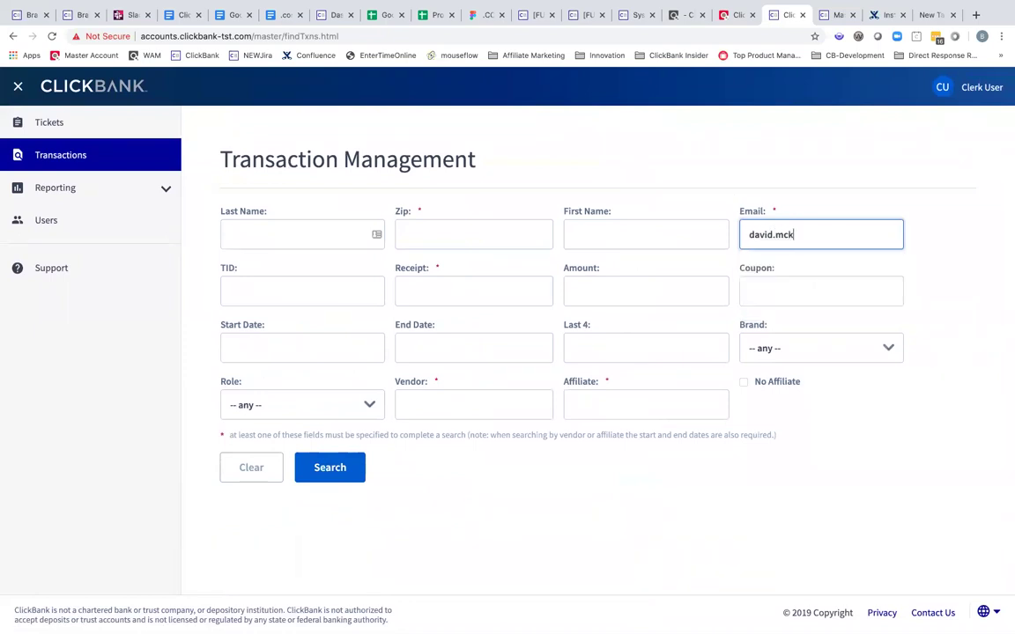
key(Return)
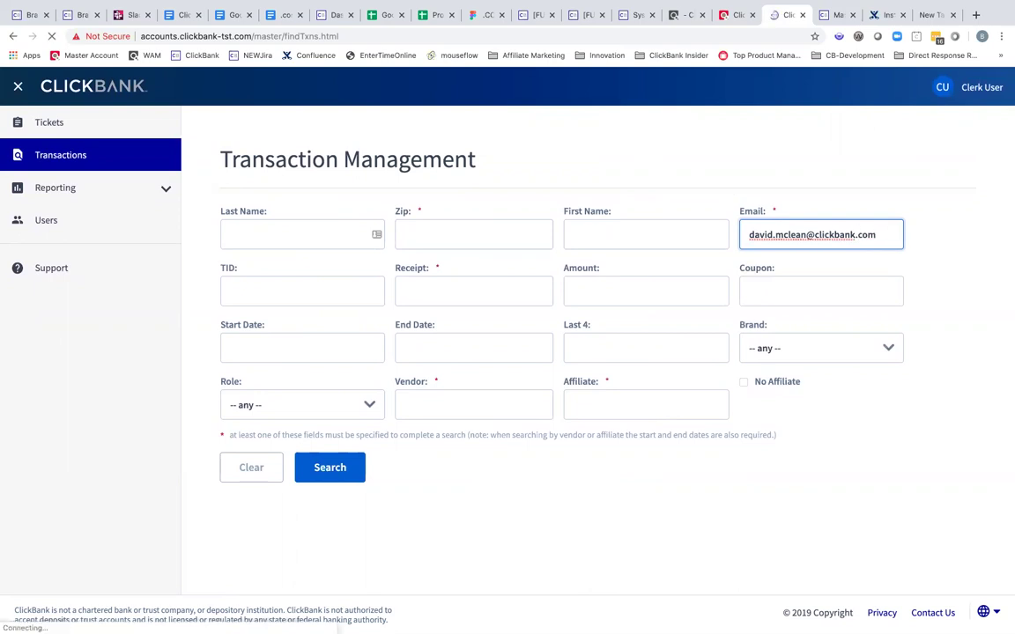
scroll(509, 514, down, 3)
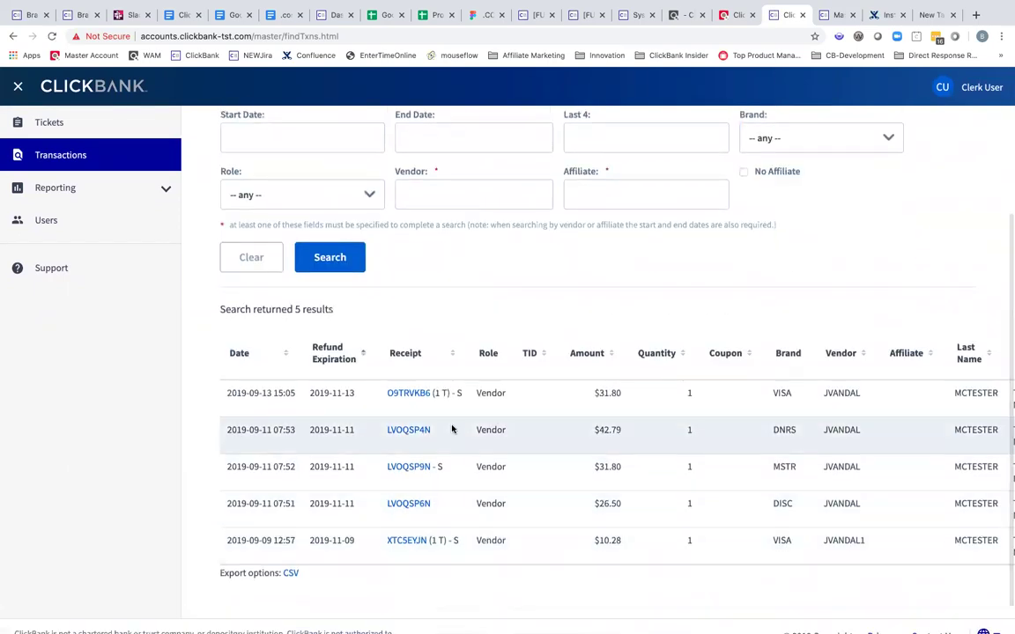
click(404, 396)
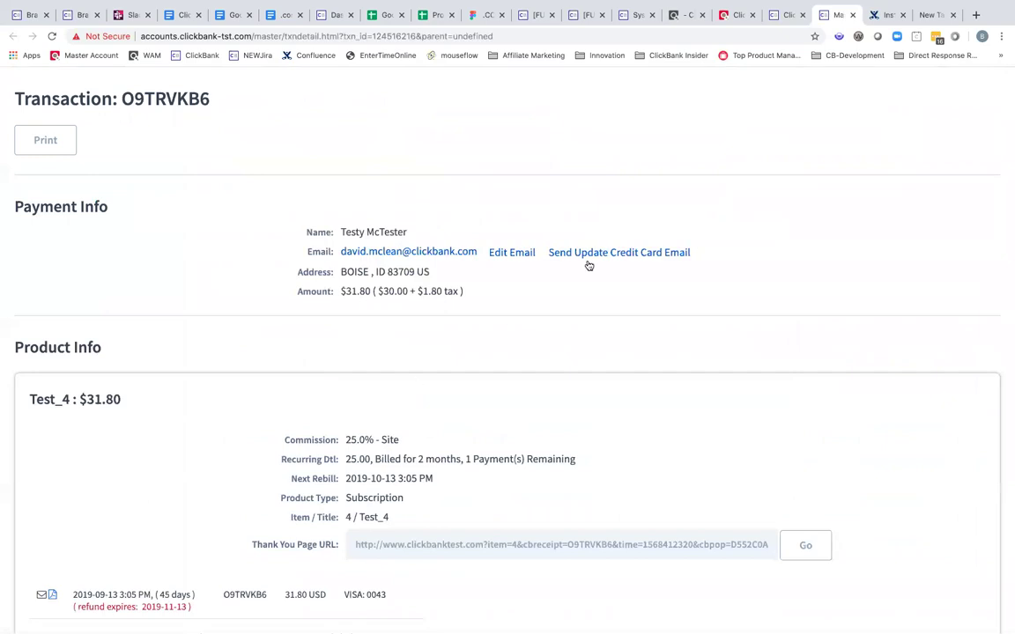
scroll(453, 335, down, 5)
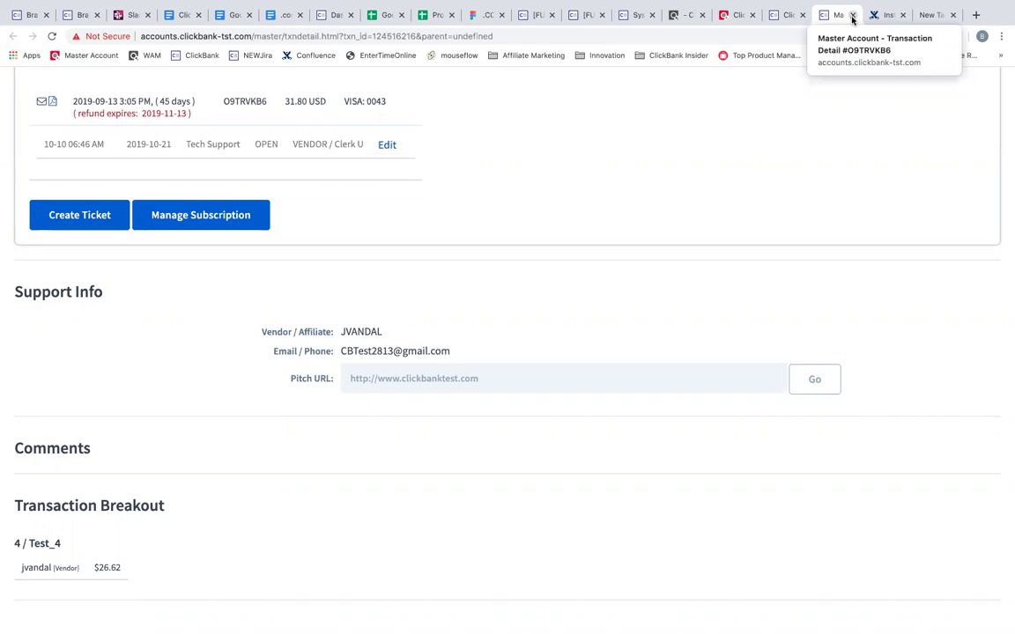
- Return to the results, expand Reporting to show Ticket, Clerks and Shipping Analytics, then open Users
click(851, 16)
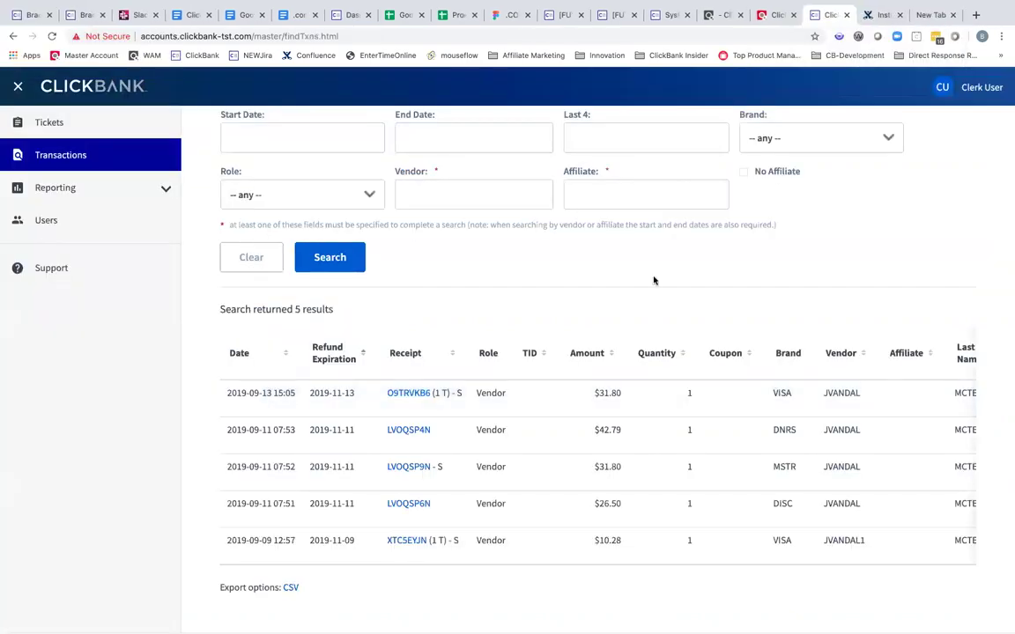
scroll(654, 278, up, 3)
scroll(613, 278, up, 2)
click(128, 189)
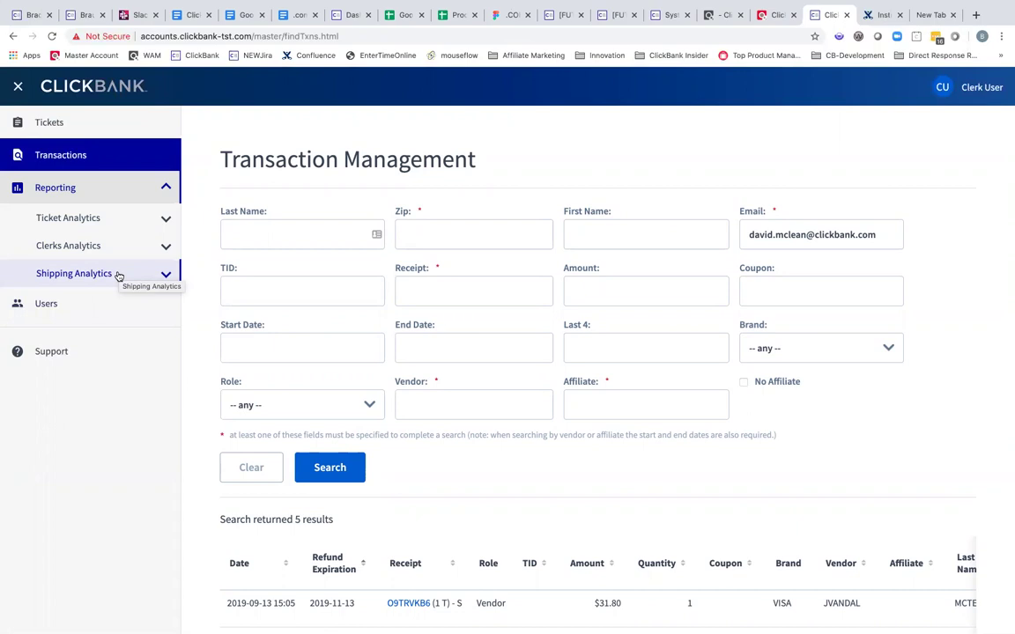
click(85, 303)
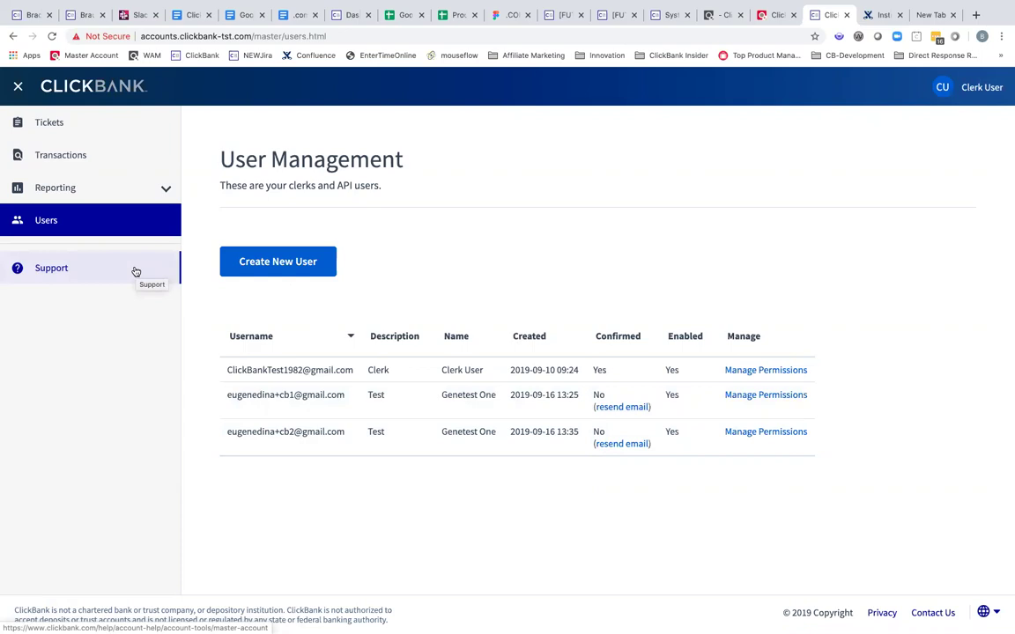
- Collapse the side navigation to icons and return to Ticket Management
click(18, 88)
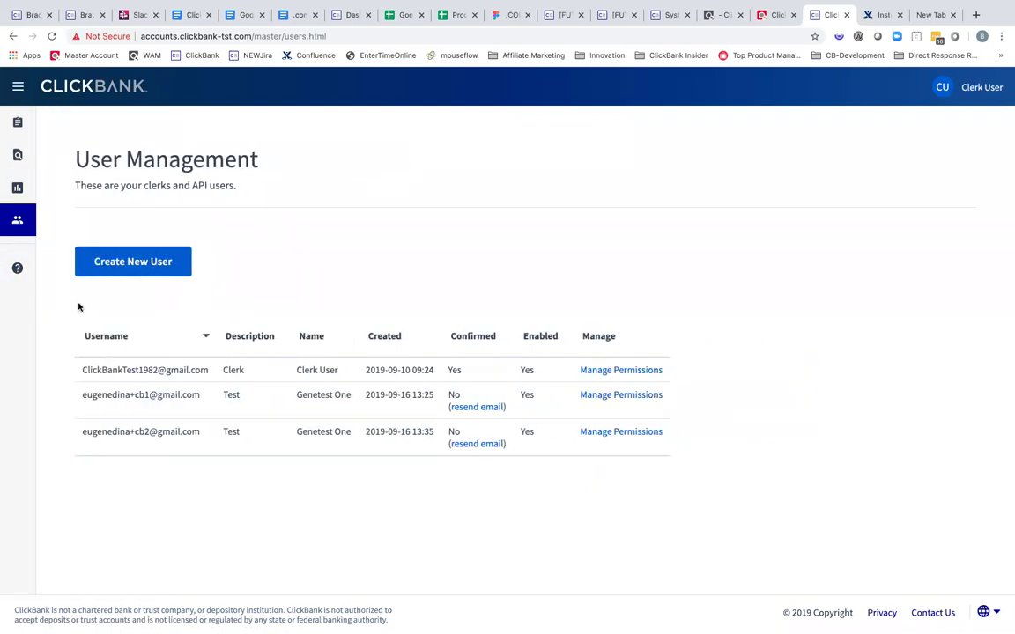
click(18, 123)
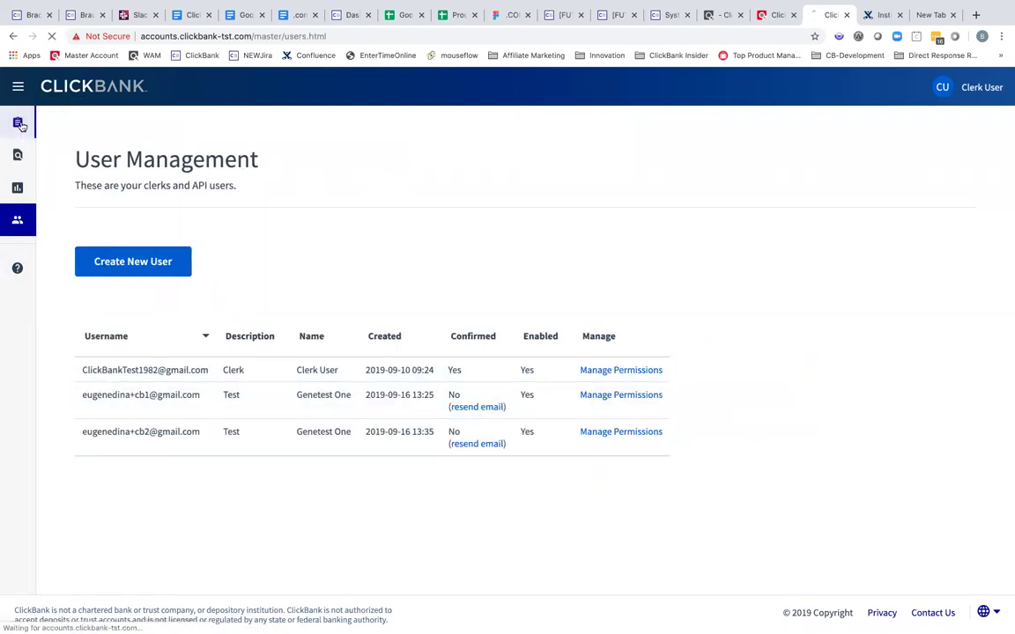
scroll(208, 396, down, 4)
scroll(255, 464, up, 4)
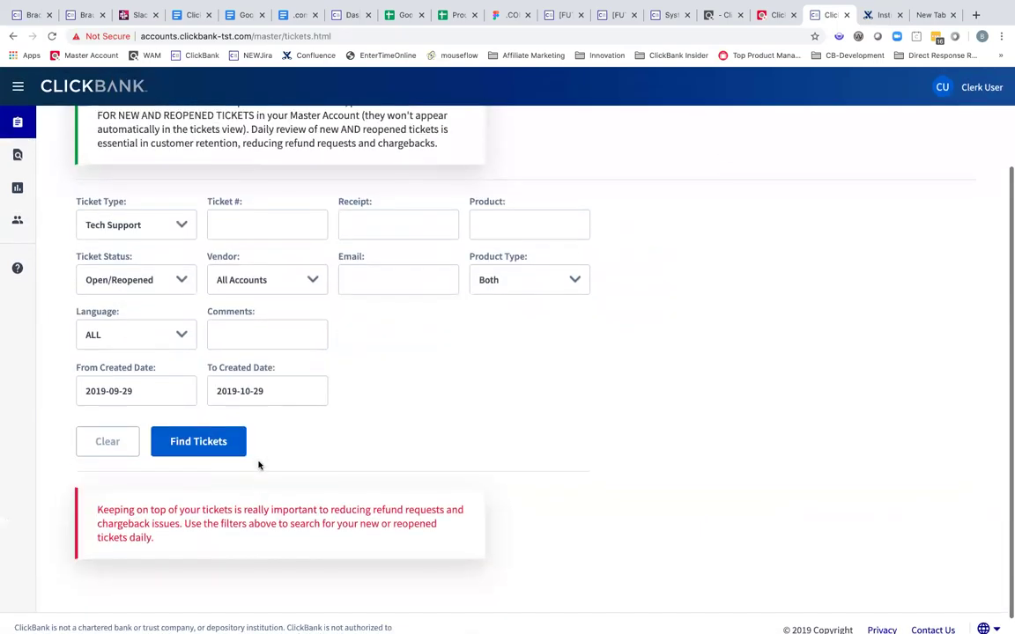
- Toggle the side navigation between labels and icons, leaving it collapsed
click(18, 89)
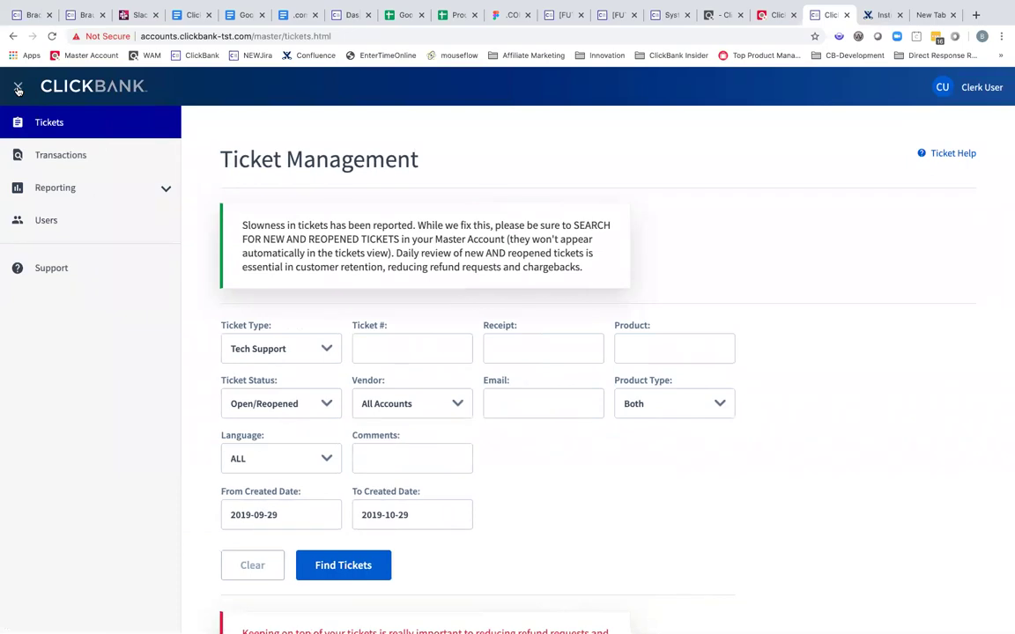
click(18, 89)
click(17, 89)
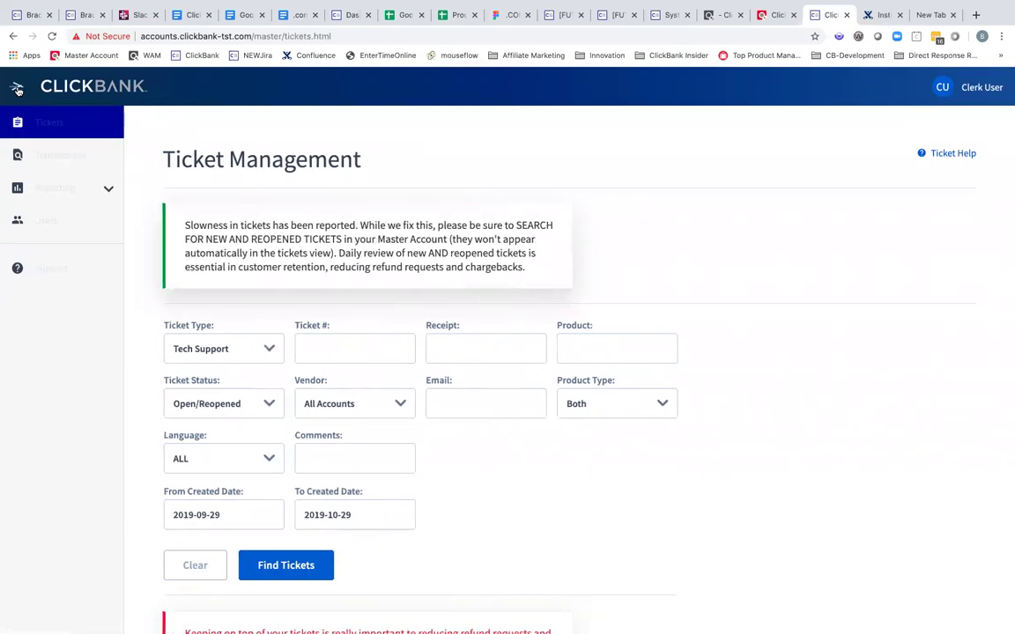
click(18, 89)
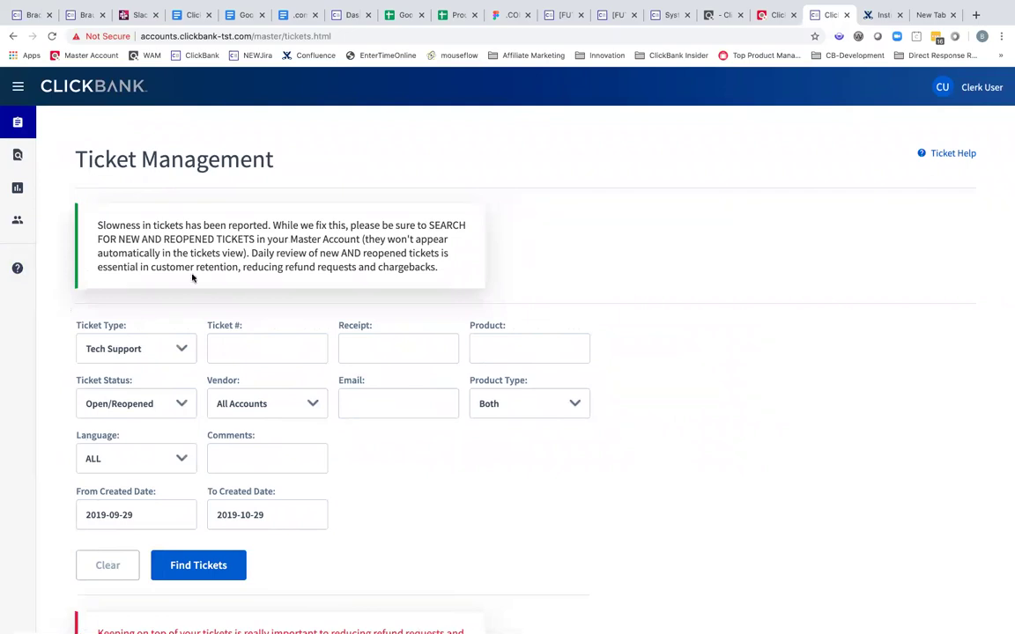
- Open the account menu under the user name to reach Sign Out
click(980, 89)
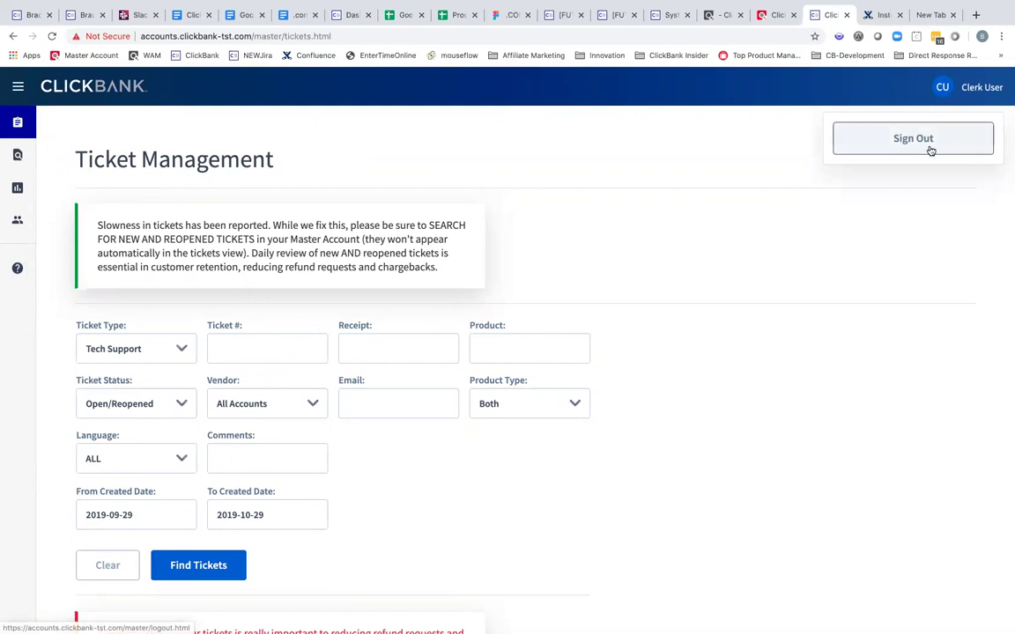